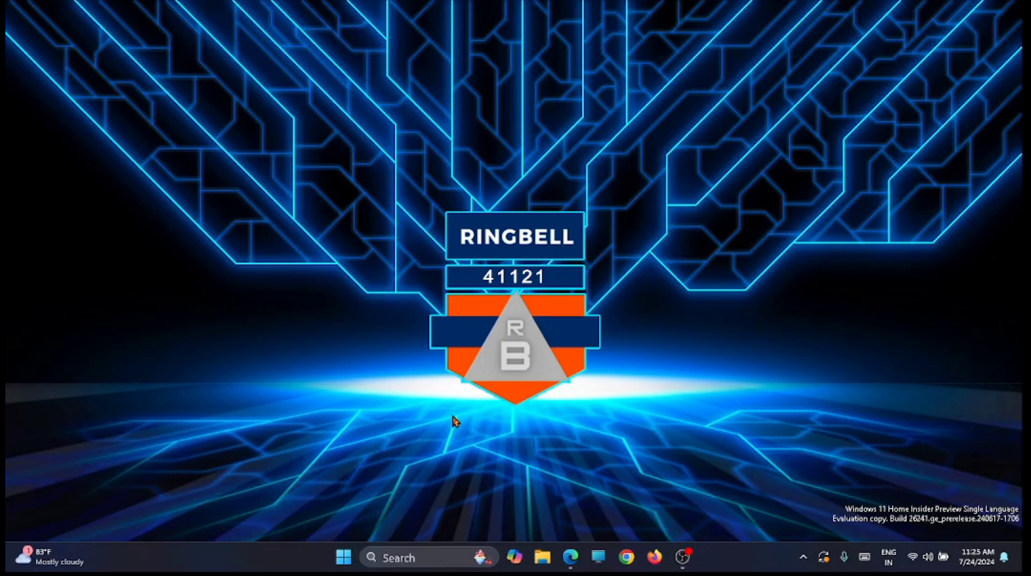
Open Task Manager, check the CPU performance page, and end the WhatsApp task in the process list.
right_click(297, 560)
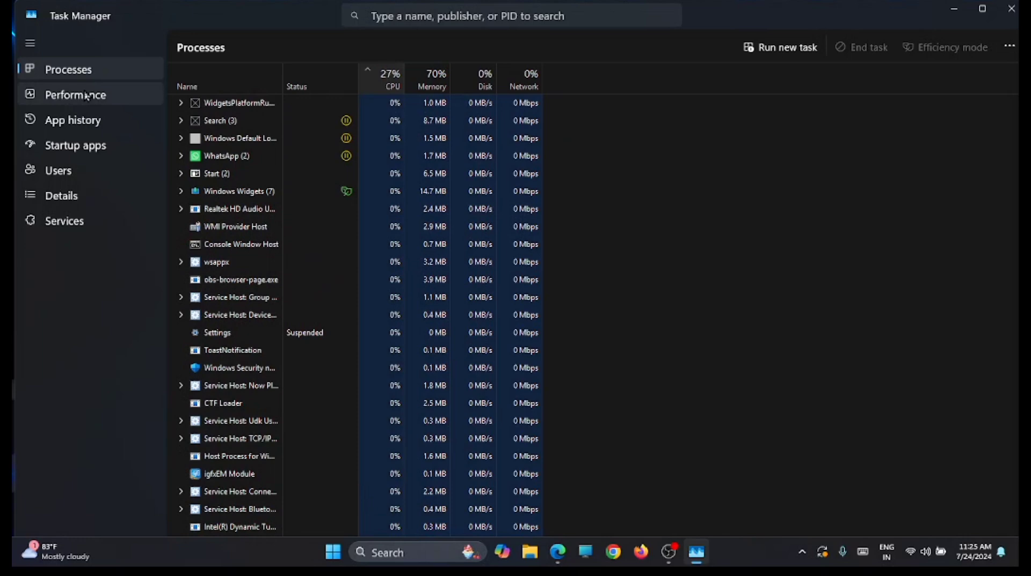
left_click(86, 96)
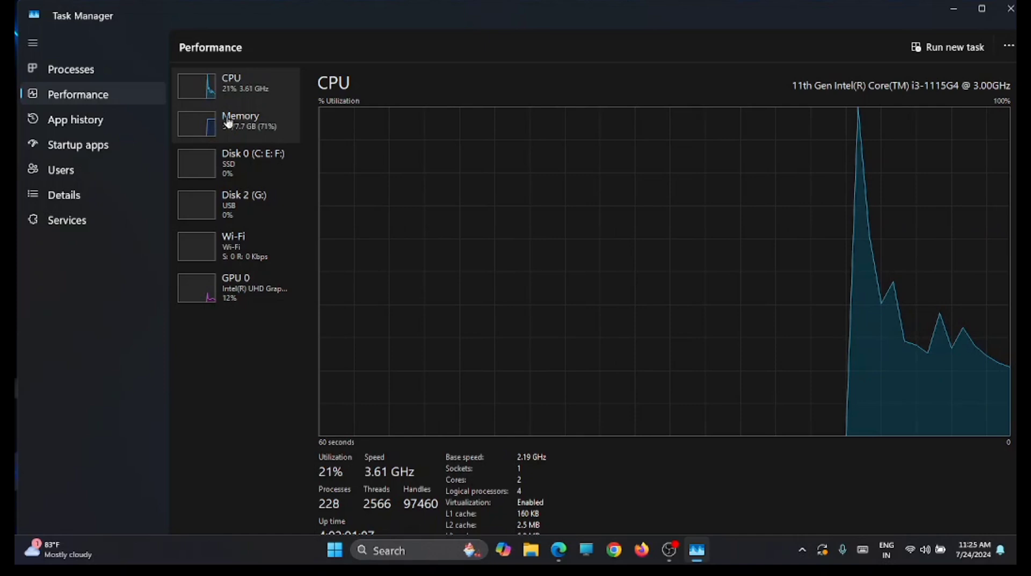
left_click(83, 72)
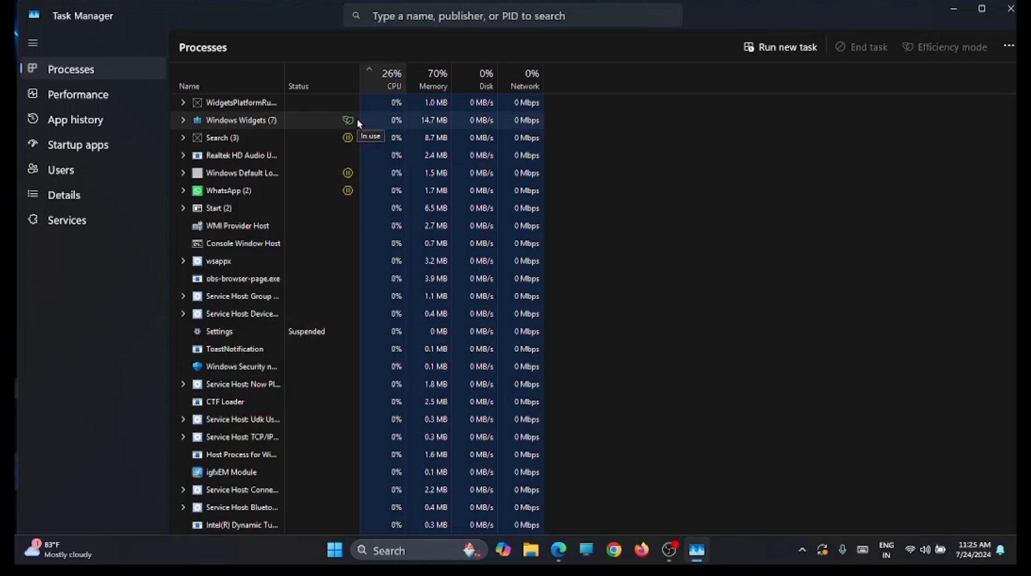
right_click(218, 189)
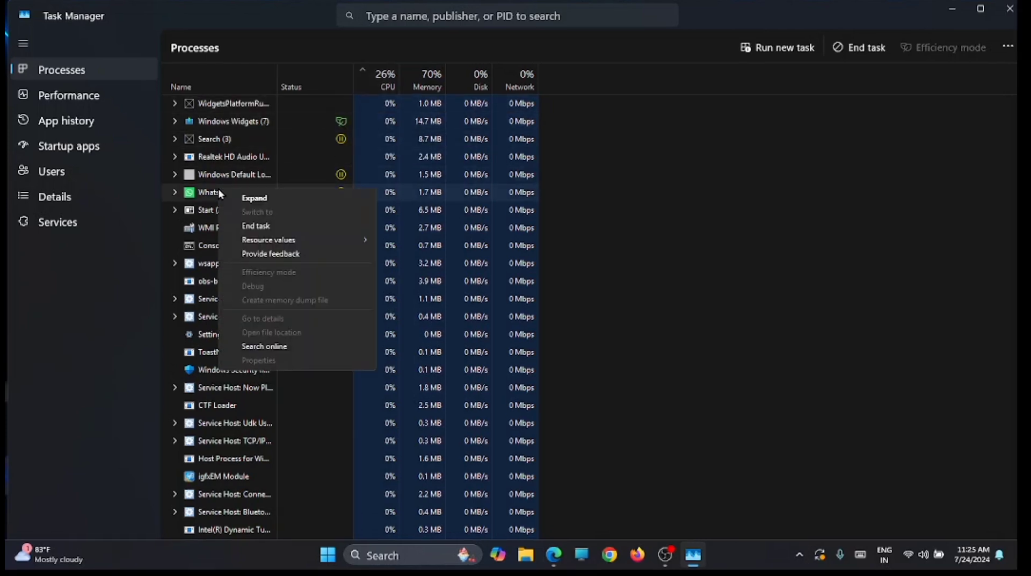
left_click(271, 225)
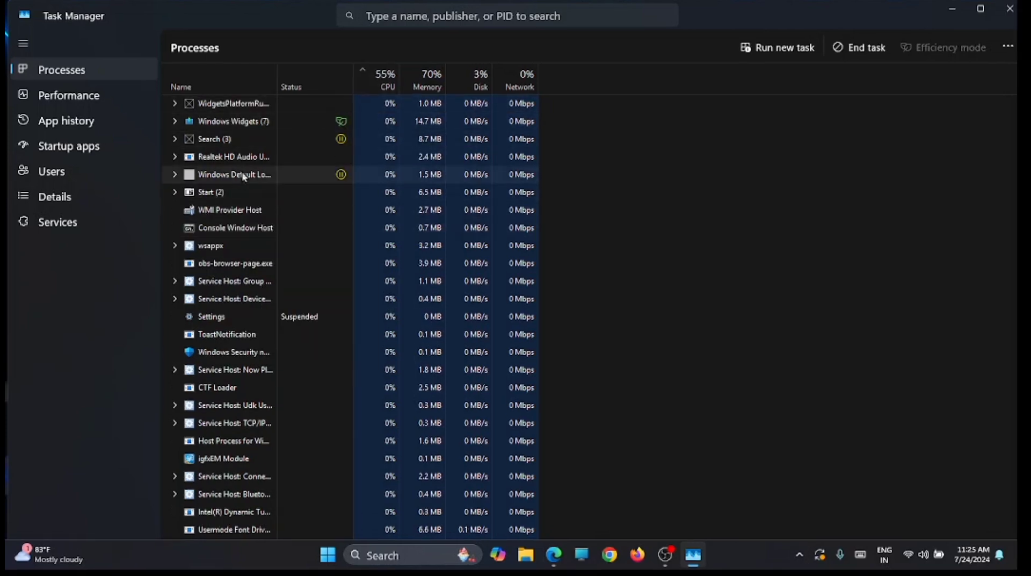
Review the list of startup apps in Task Manager and close the window.
left_click(68, 146)
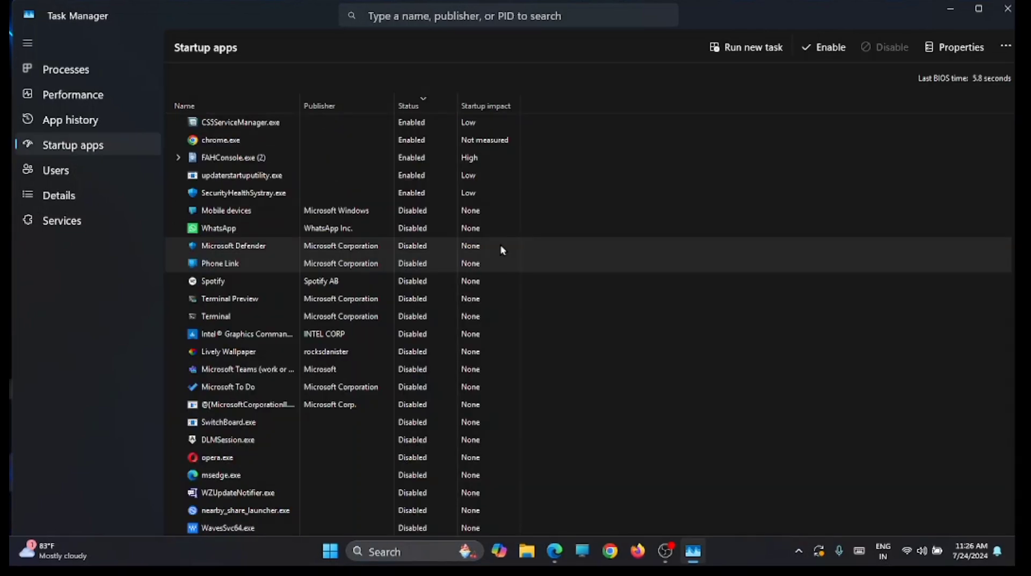
left_click(995, 13)
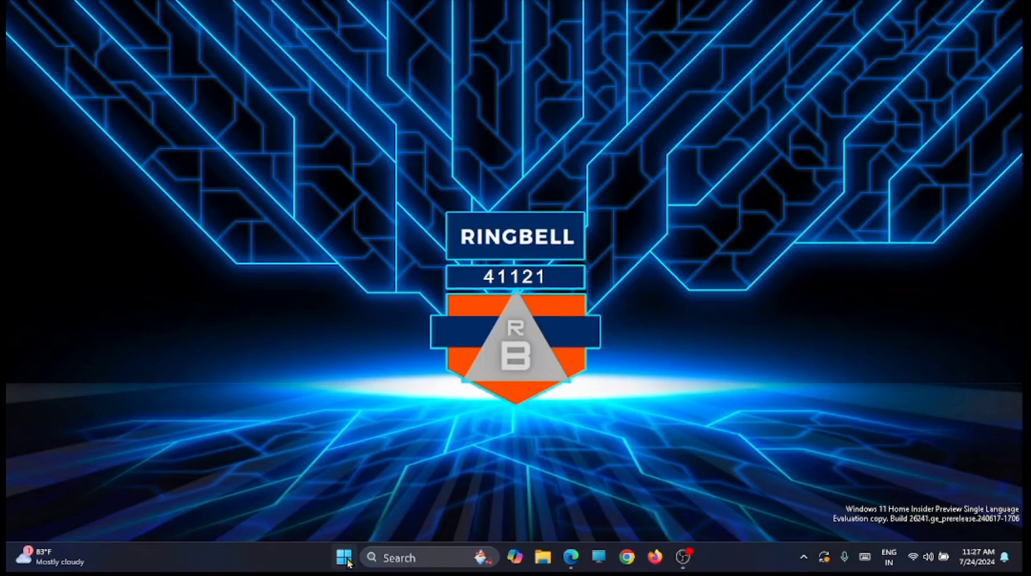
Find and open Registry Editor from the Windows search.
left_click(344, 557)
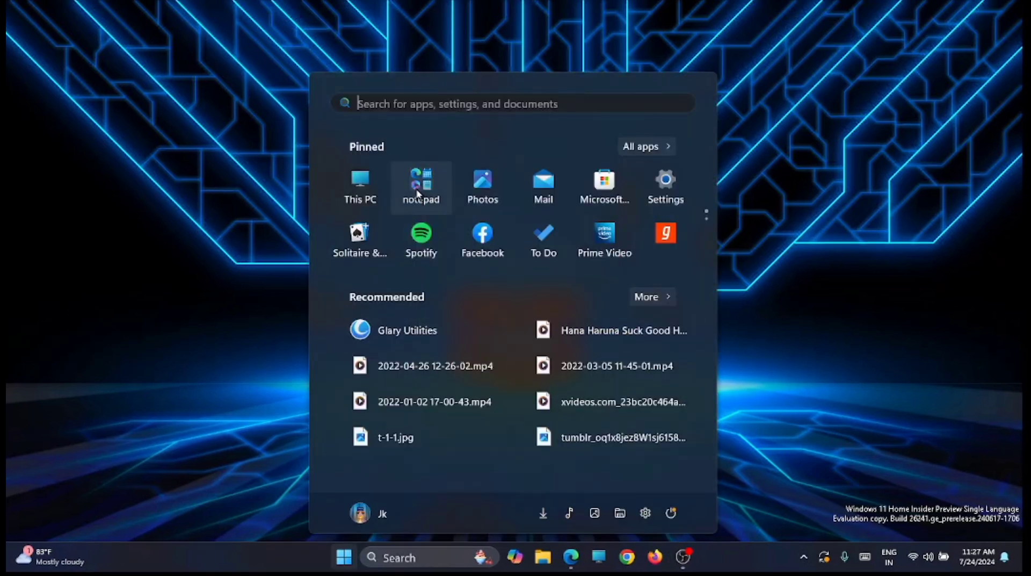
left_click(405, 104)
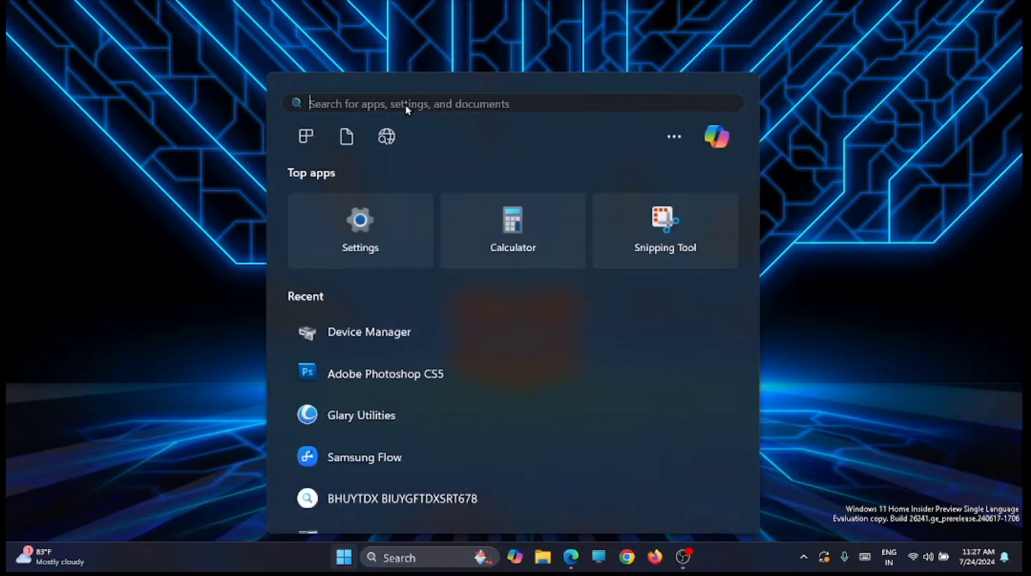
type("registry Editor")
left_click(450, 235)
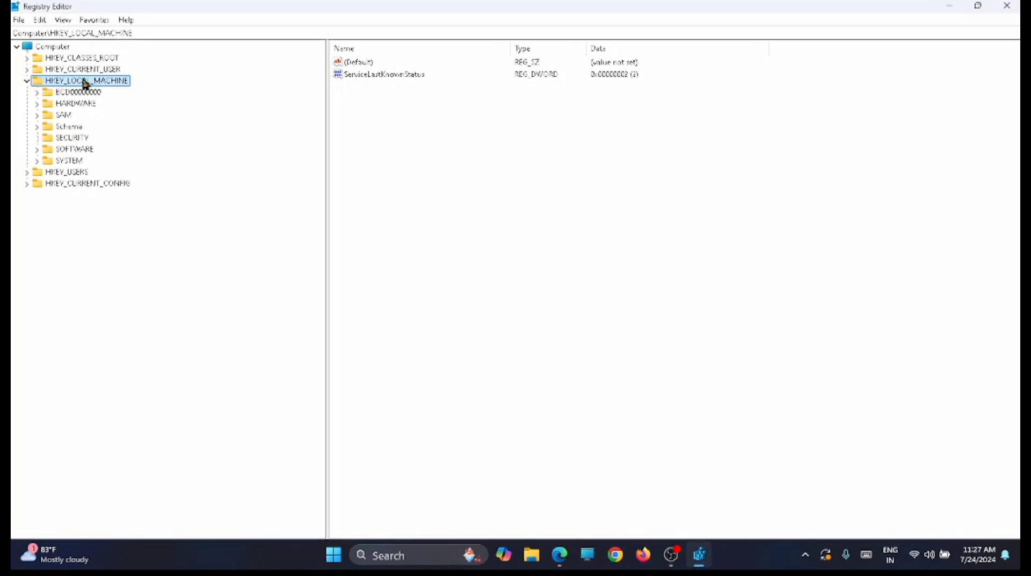
Open the registry key HKEY_LOCAL_MACHINE\SYSTEM\ControlSet001\Services\Ndu.
double_click(57, 161)
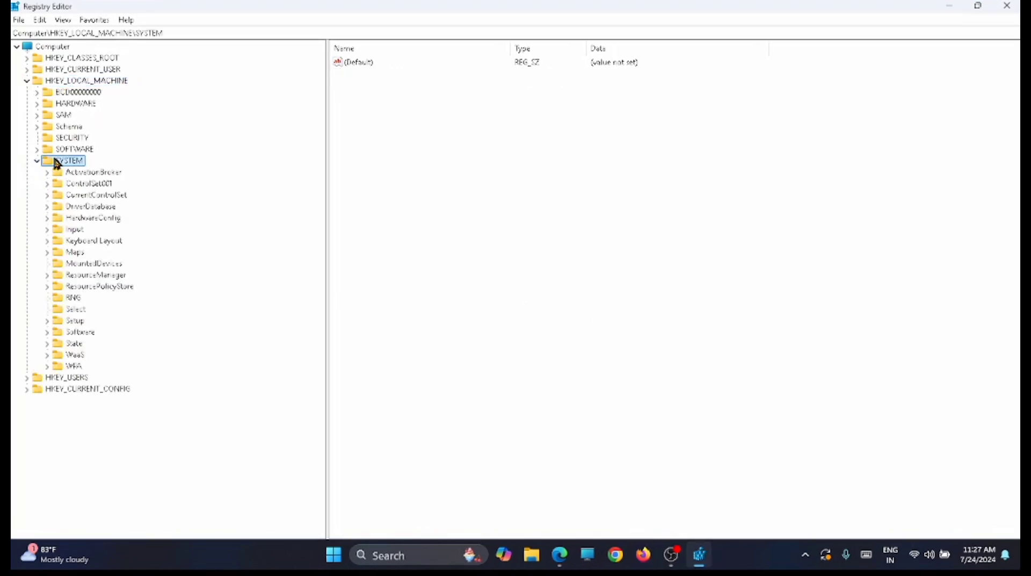
double_click(109, 184)
double_click(92, 238)
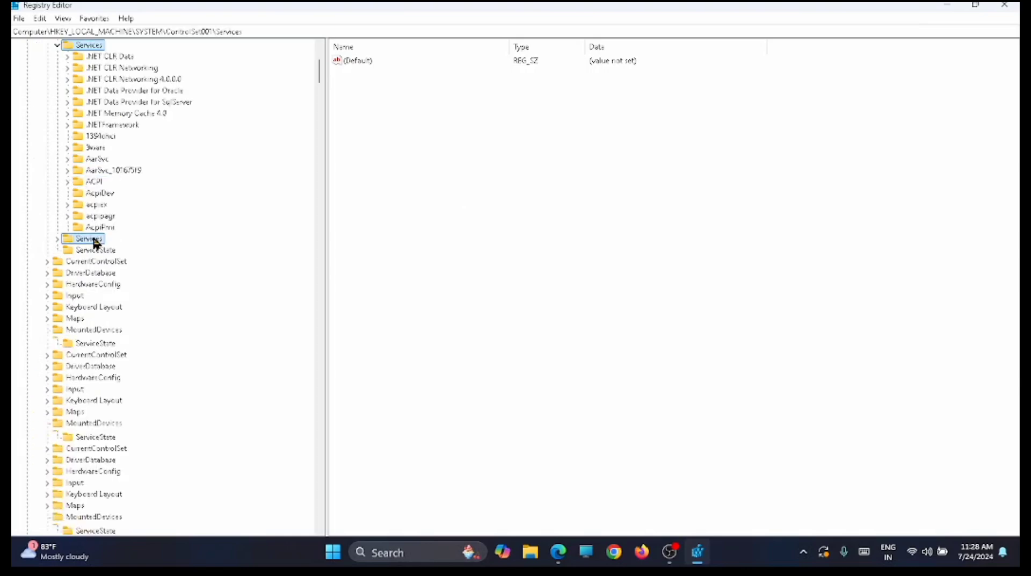
left_click_drag(318, 70, 307, 292)
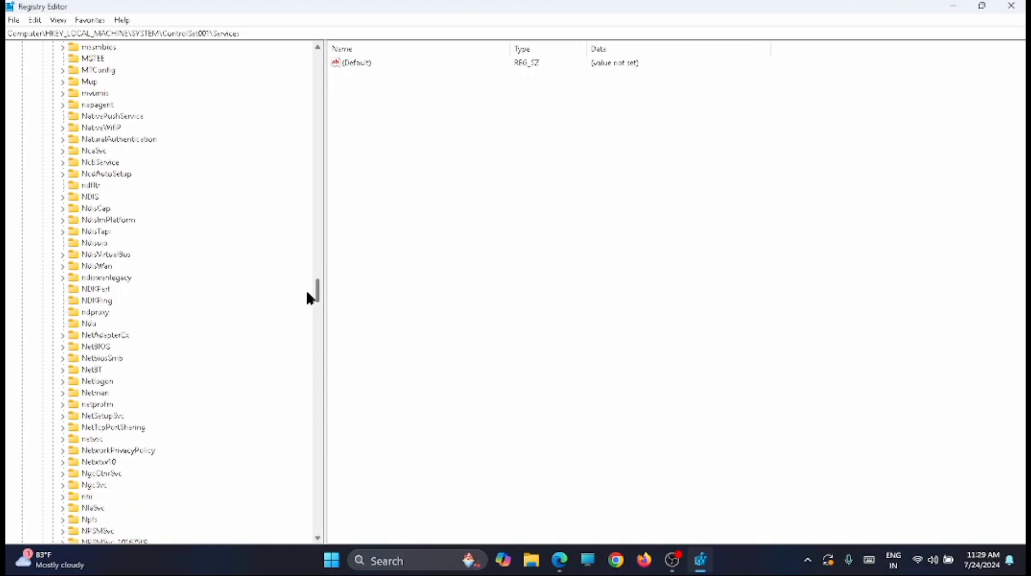
left_click(85, 324)
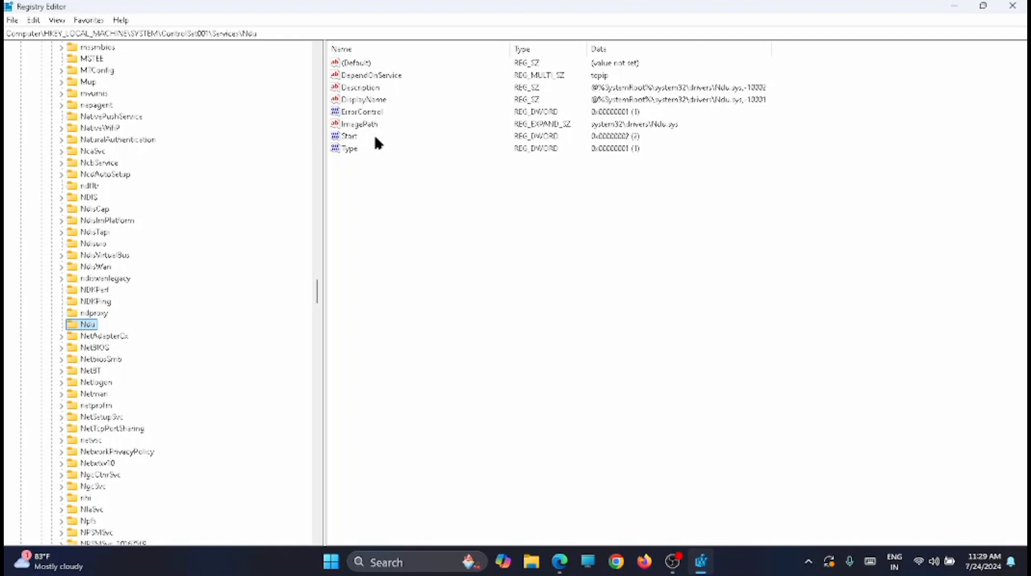
Set the Start value of the Ndu key to 4.
double_click(355, 138)
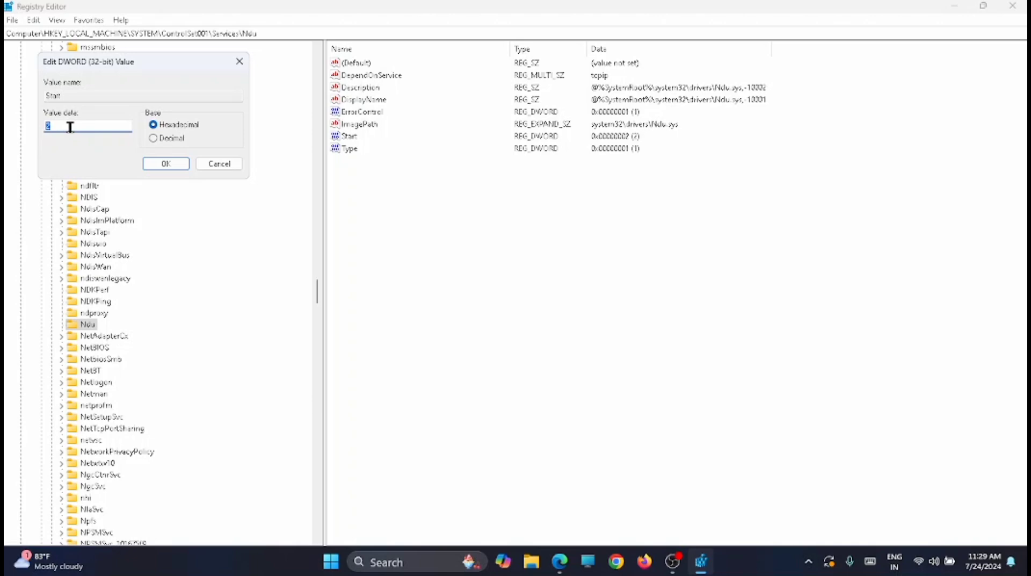
type("4")
left_click(173, 163)
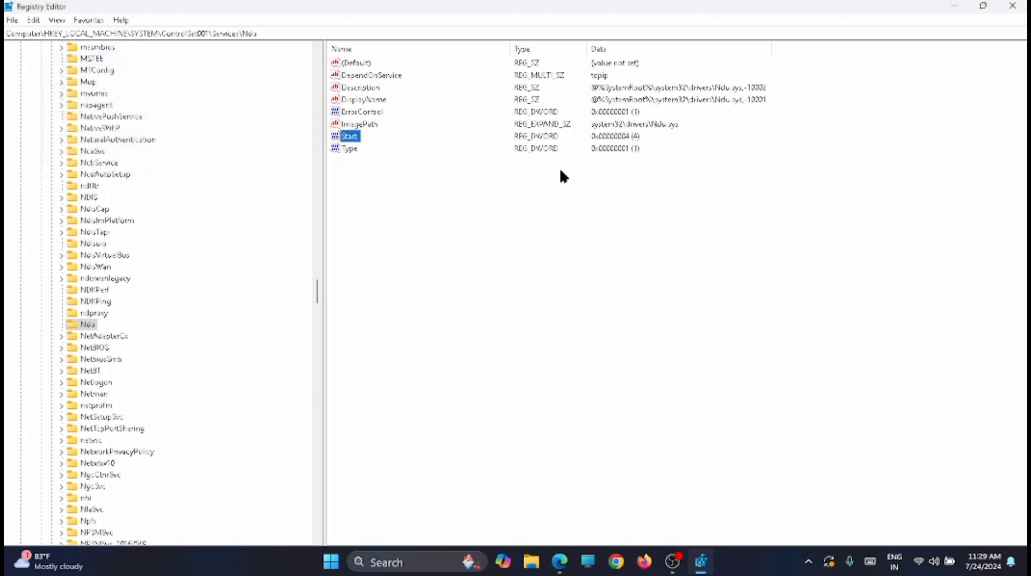
Collapse the Services key and open Control\Session Manager\Memory Management under ControlSet001.
left_click_drag(315, 285, 300, 57)
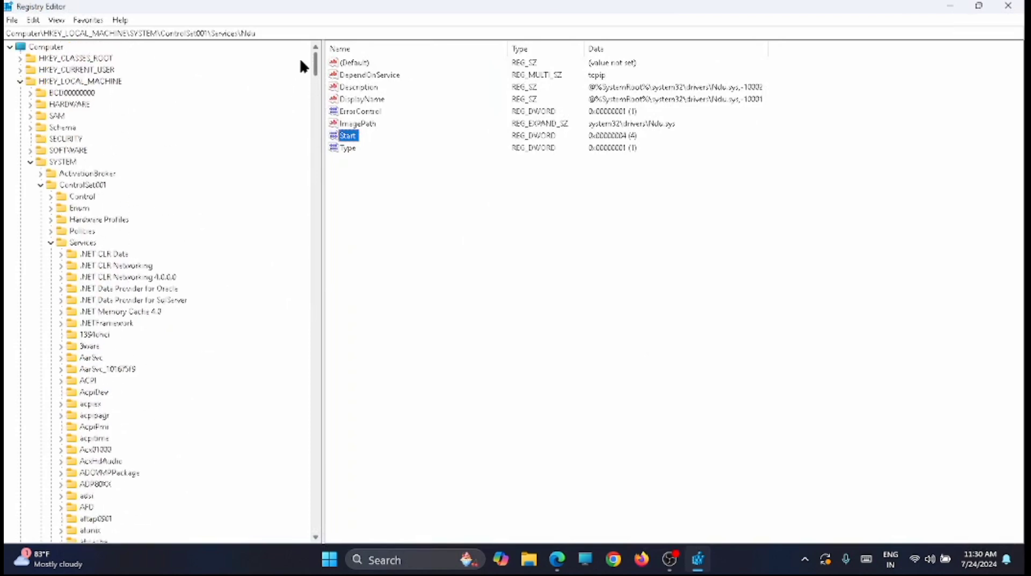
left_click(51, 241)
left_click(72, 197)
double_click(75, 197)
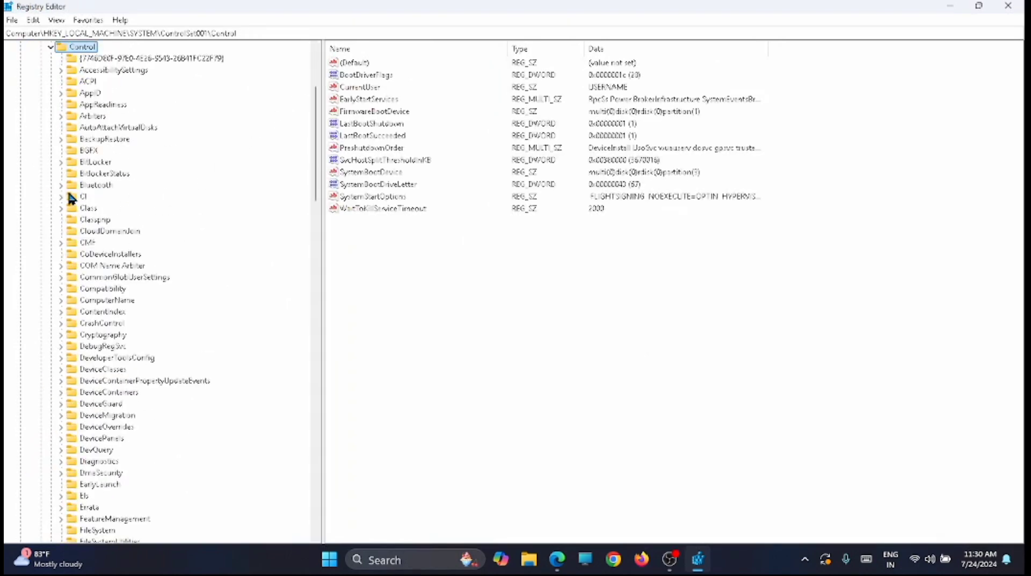
scroll(133, 173, "down", 4)
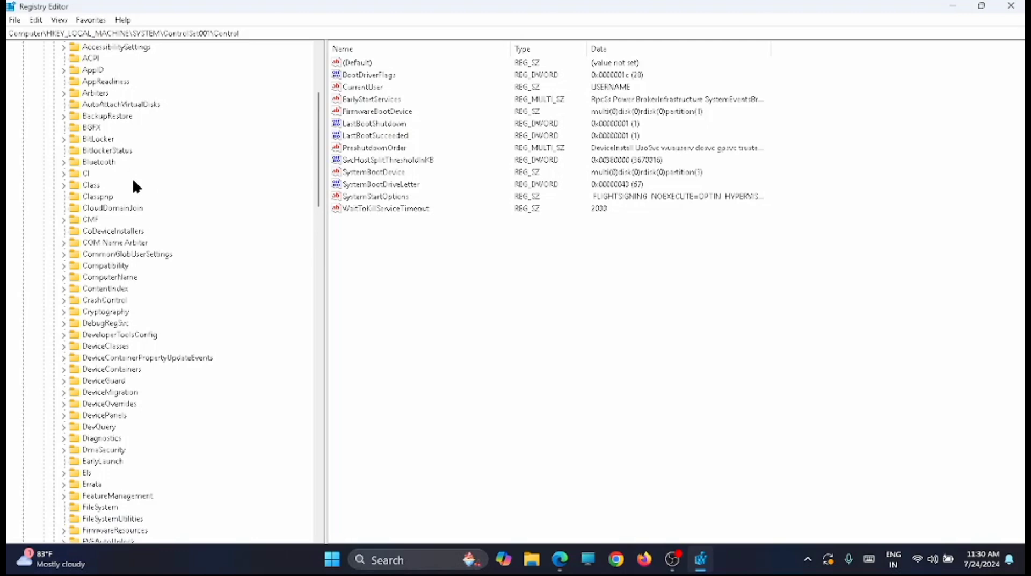
scroll(152, 355, "down", 20)
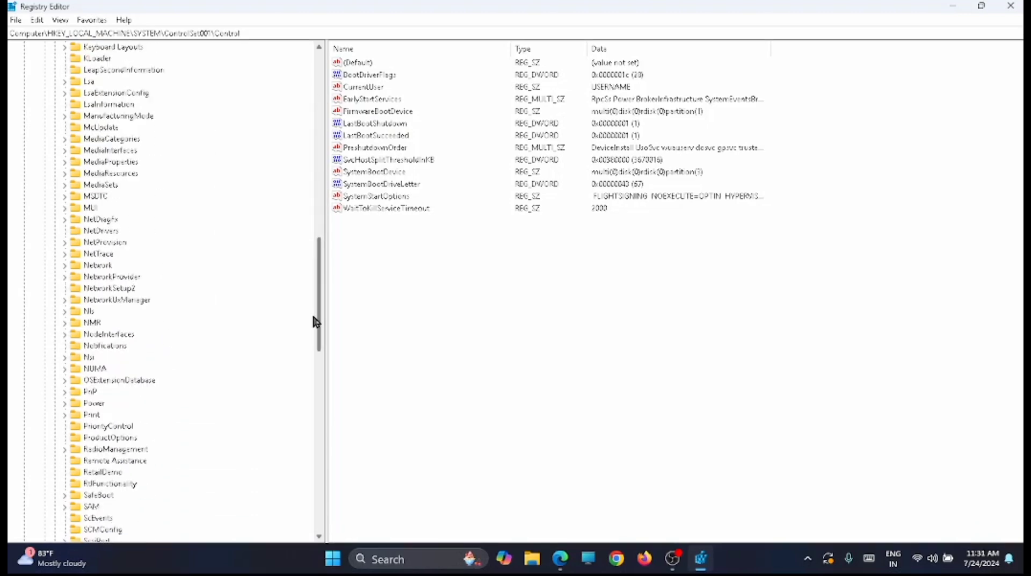
double_click(113, 207)
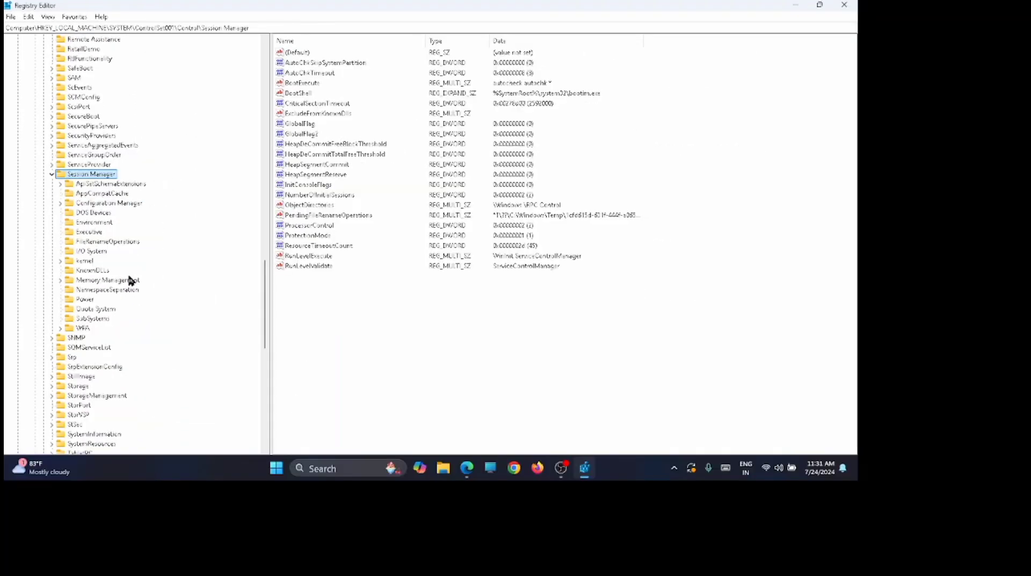
left_click(124, 280)
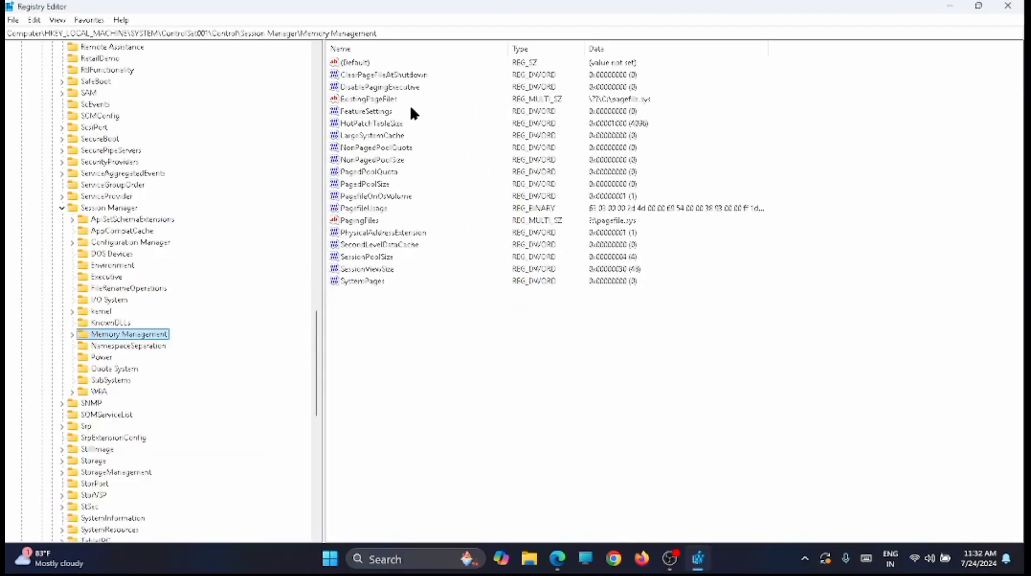
Set the ClearPageFileAtShutdown value in the Memory Management key to 1.
double_click(392, 76)
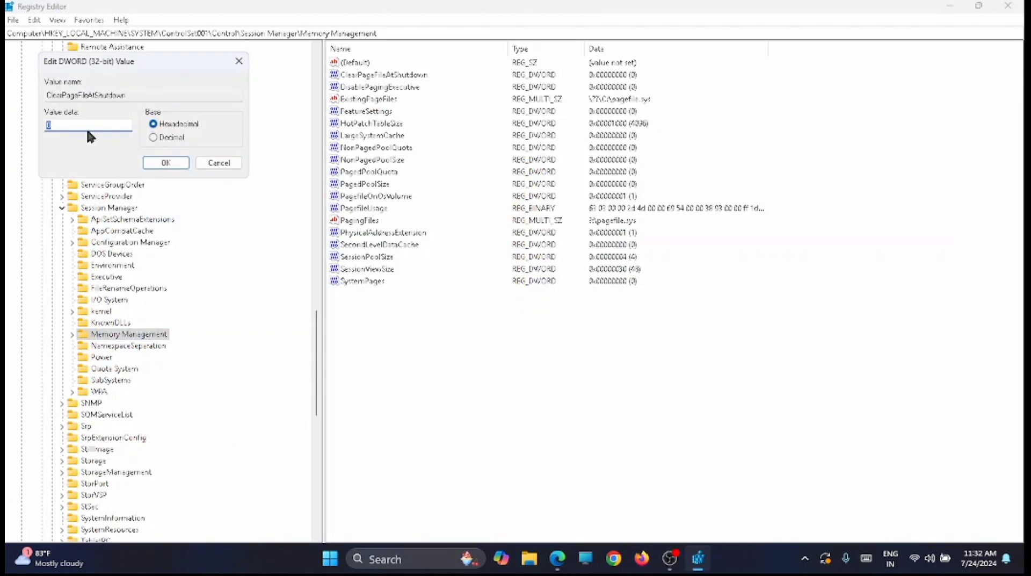
type("1")
left_click(163, 163)
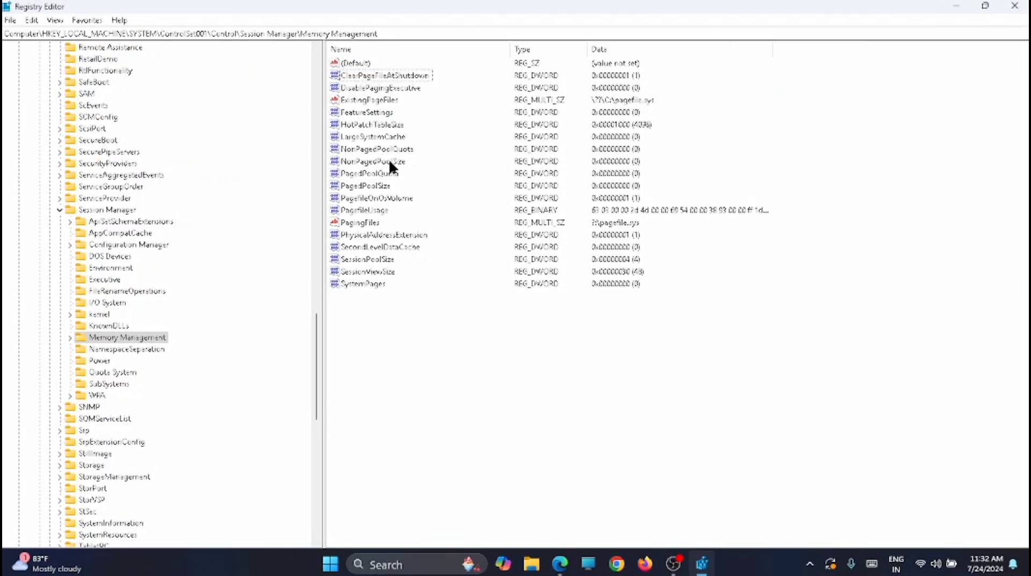
Set the NonPagedPoolSize value to hexadecimal 194 and close Registry Editor.
left_click(388, 159)
double_click(370, 159)
type("1")
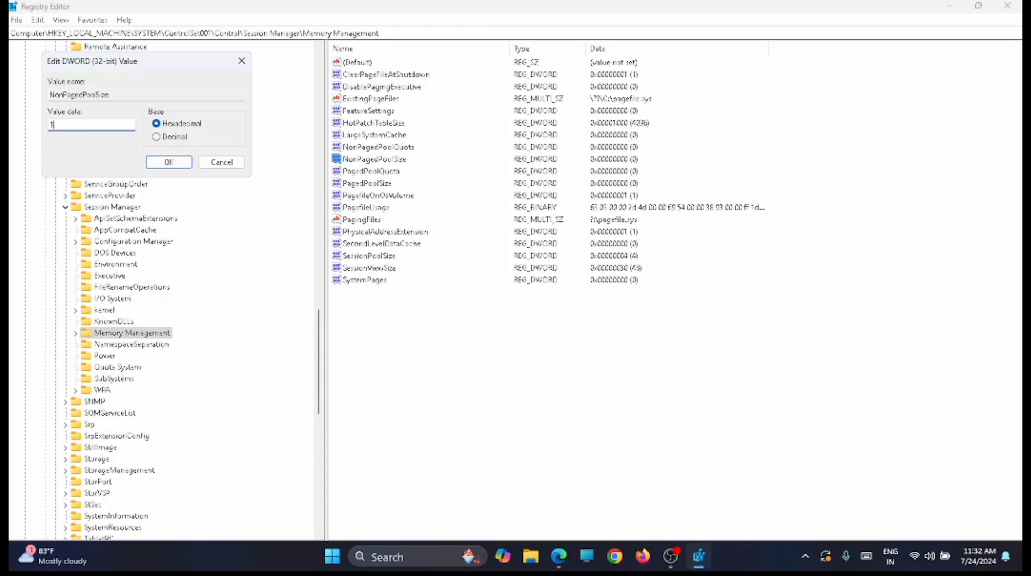
type("94")
left_click(168, 162)
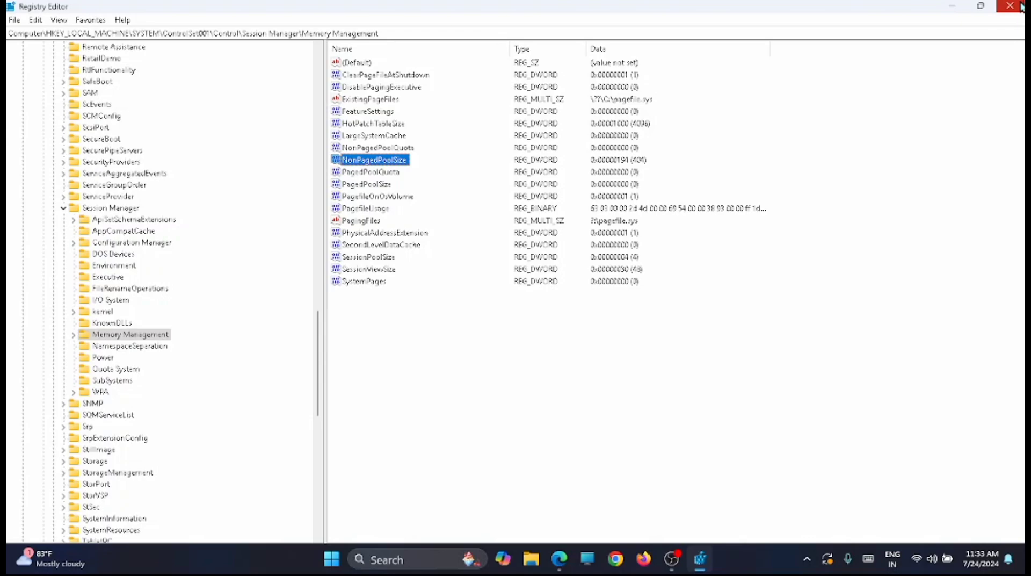
left_click(1021, 7)
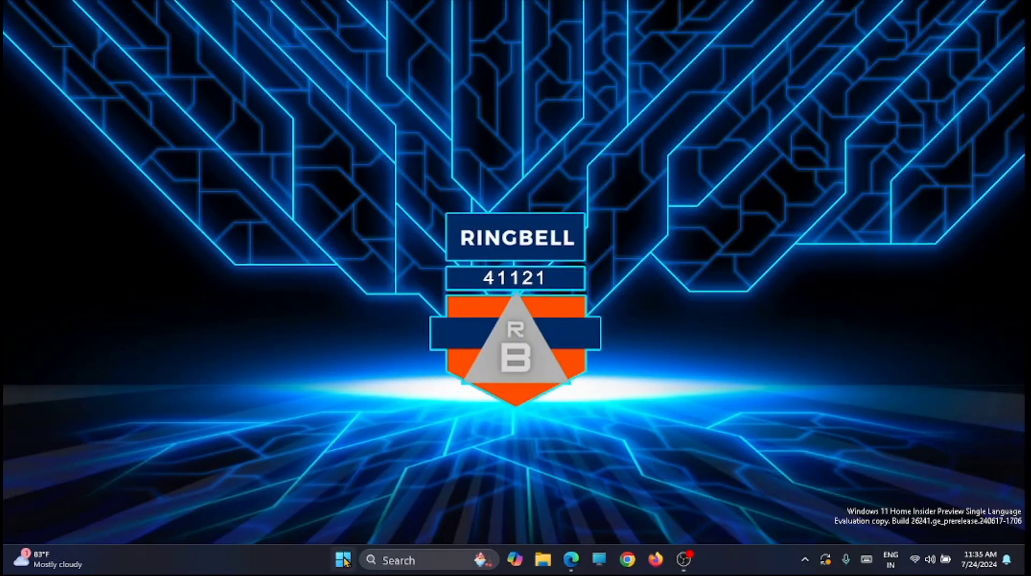
Search Windows for sysdm.cpl and open the System Properties dialog.
left_click(344, 562)
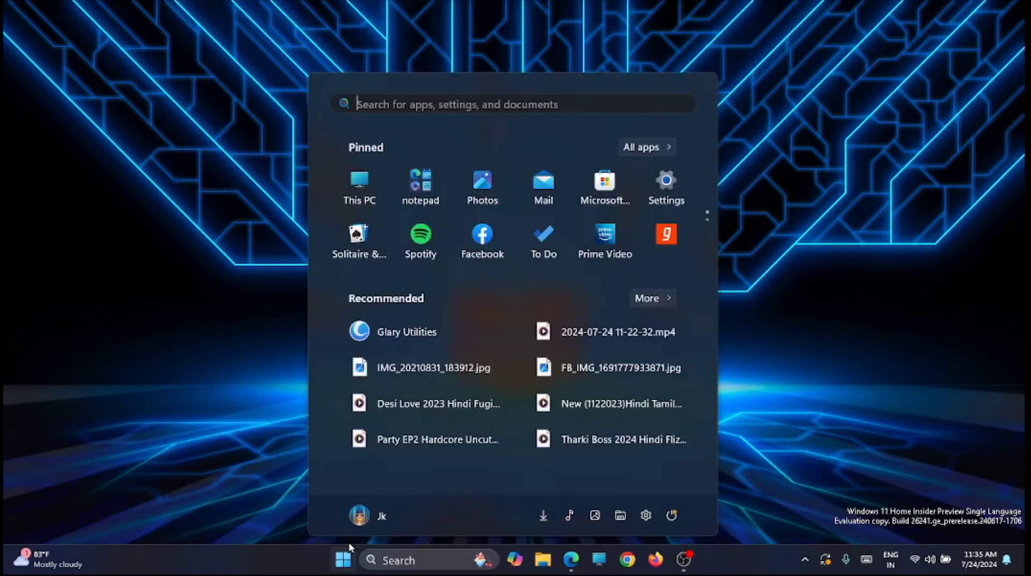
left_click(414, 104)
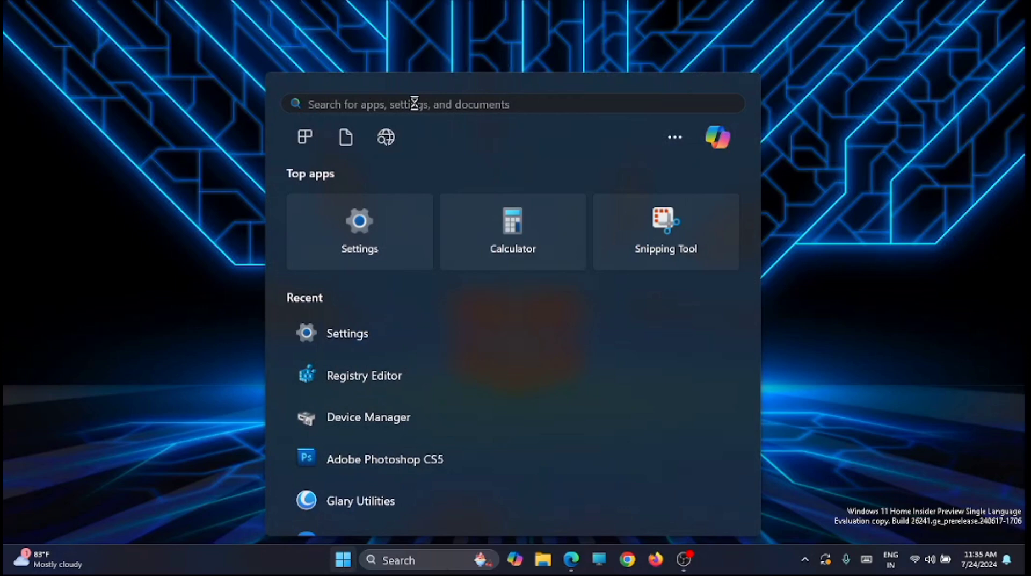
type("sysdm")
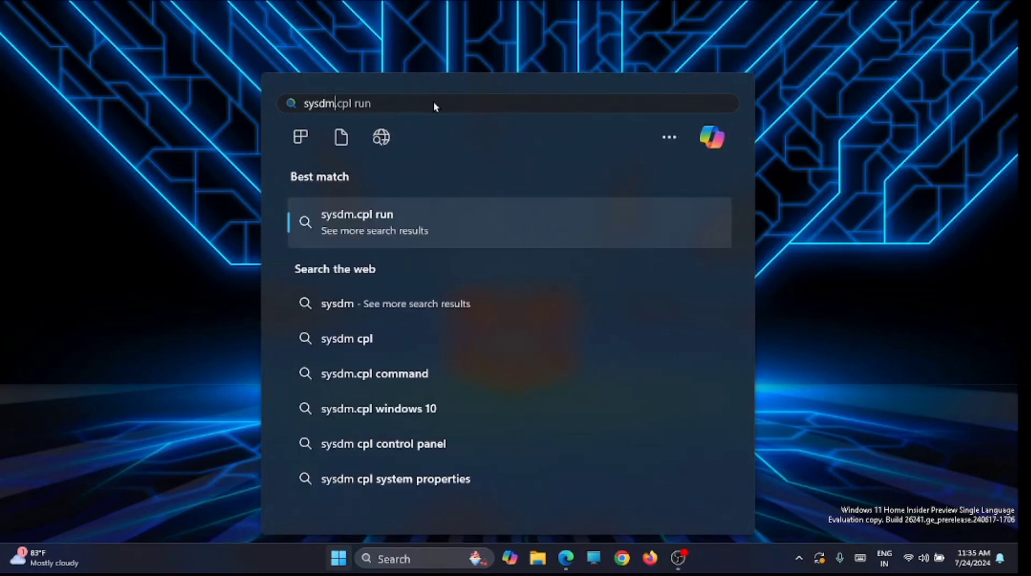
type(".cpl")
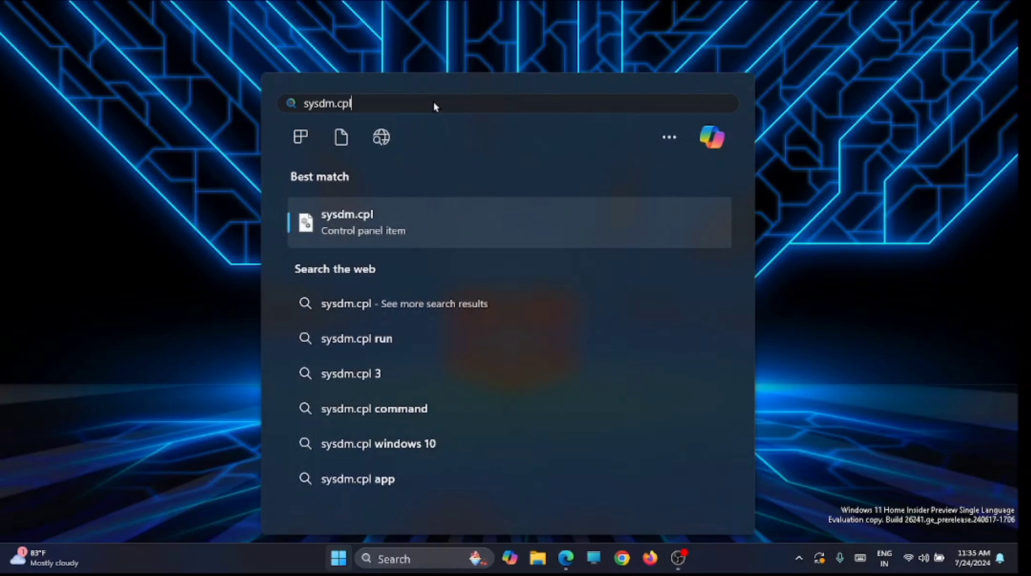
left_click(388, 240)
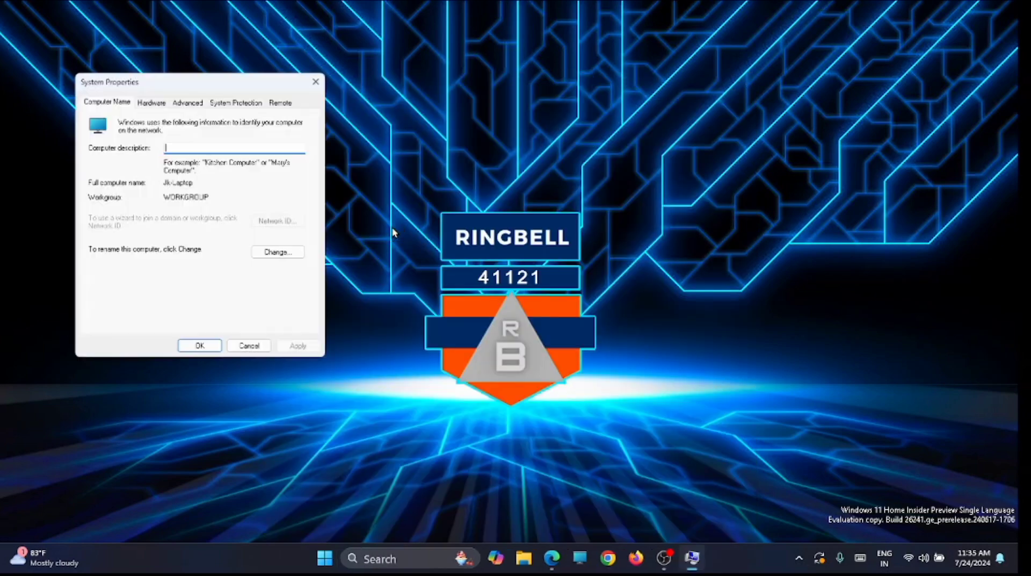
Set the Windows visual effects to Adjust for best performance in Performance Options and close System Properties.
left_click(191, 96)
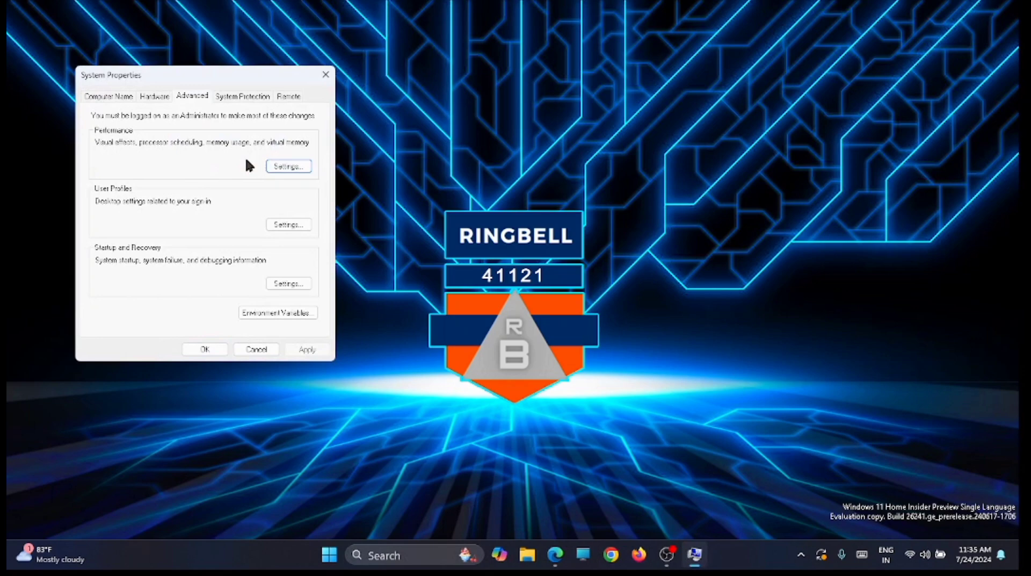
left_click(286, 166)
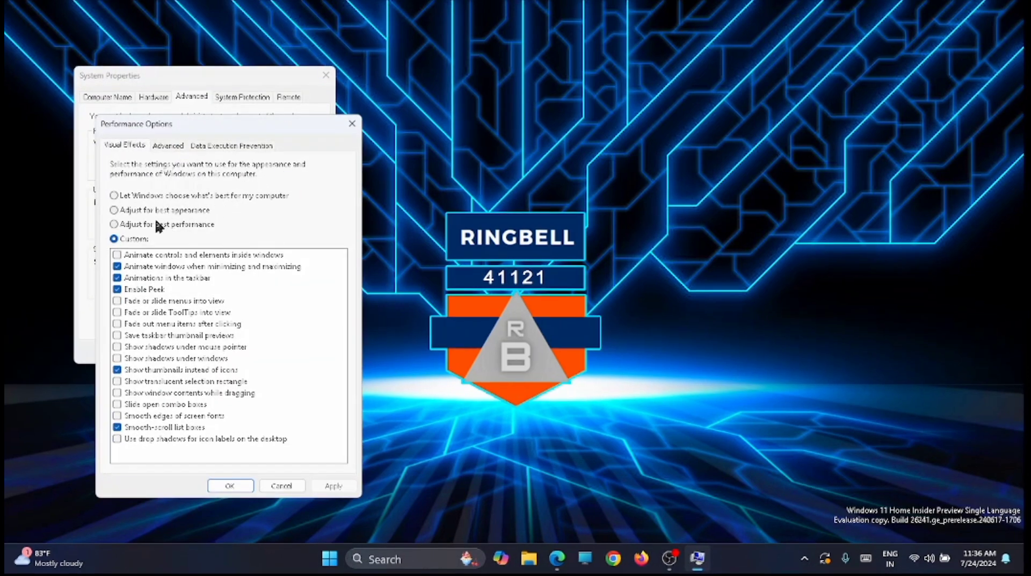
left_click(114, 224)
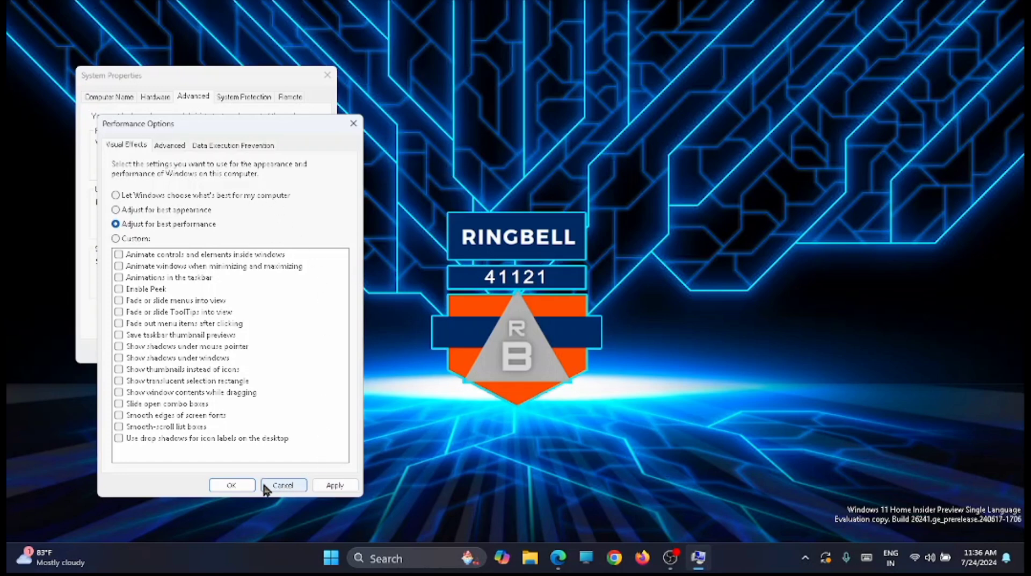
left_click(244, 486)
left_click(212, 357)
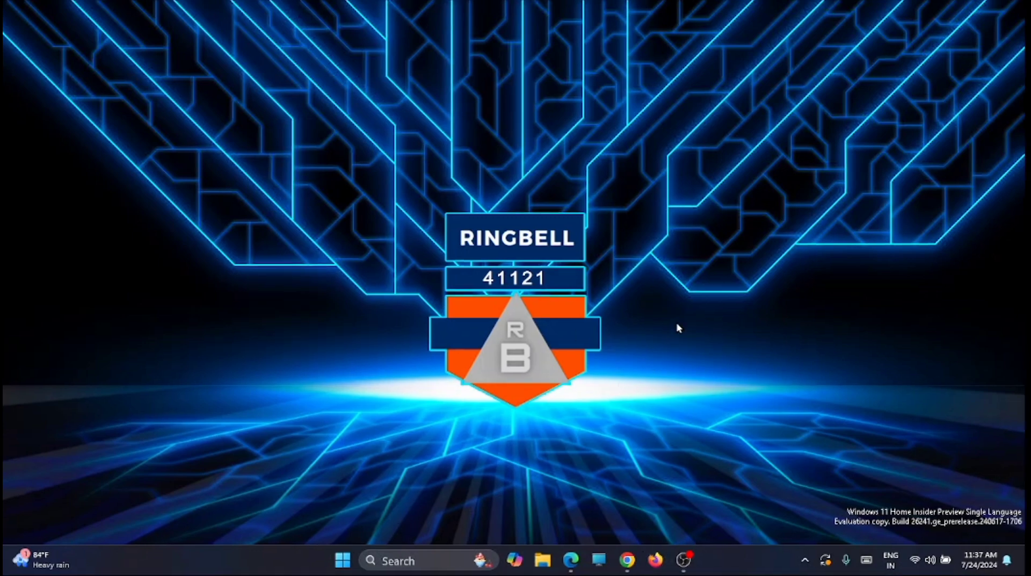
Switch to Chrome, search Google for "mem reduct download" and open the memreduct.org site.
left_click(630, 561)
left_click(438, 374)
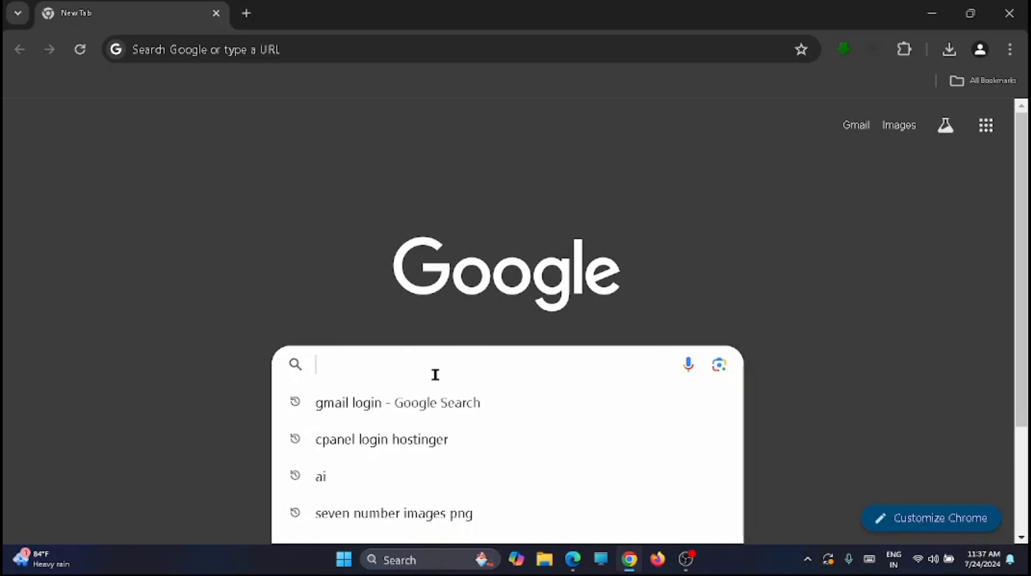
type("mem reduct")
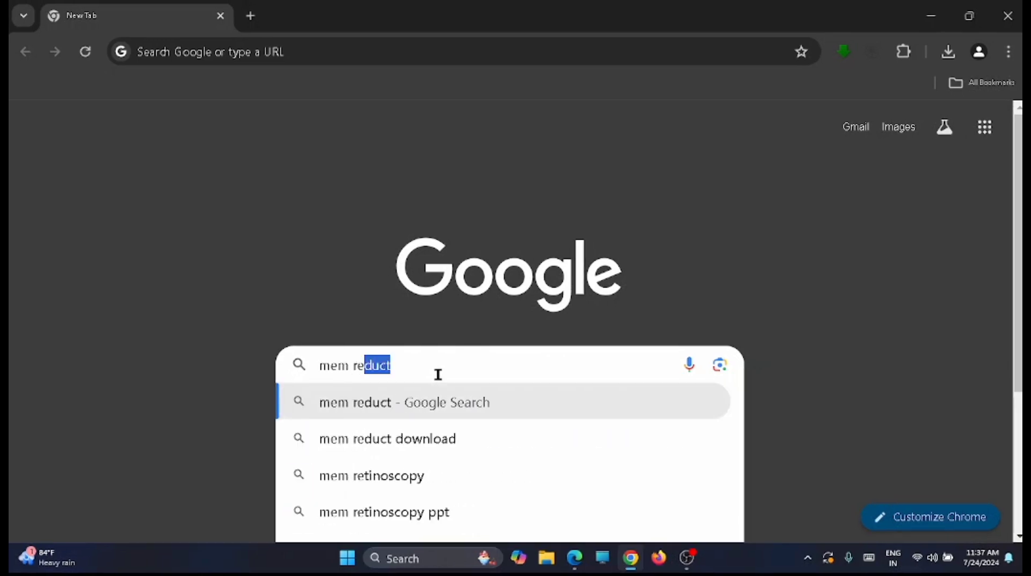
left_click(398, 438)
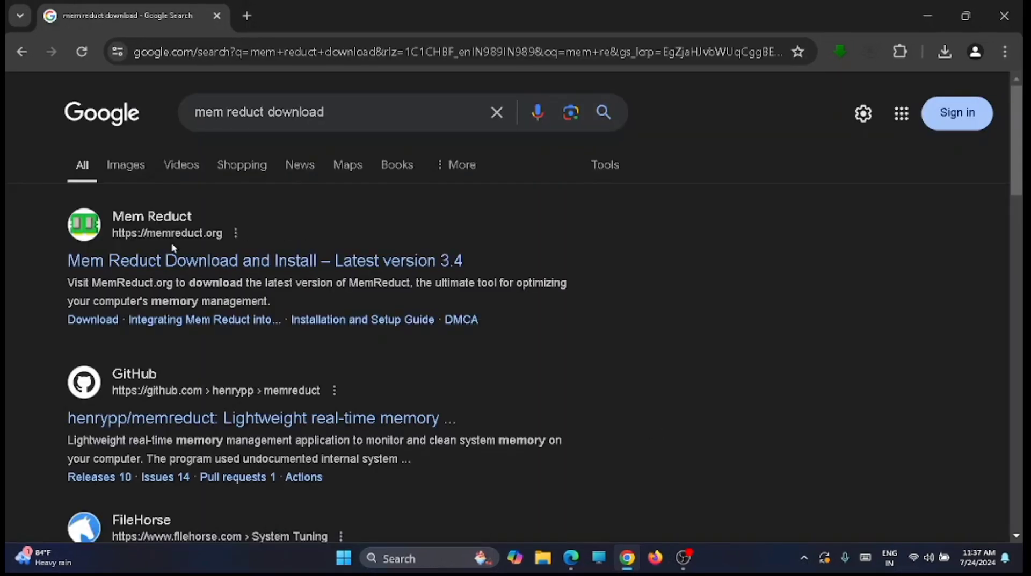
left_click(177, 260)
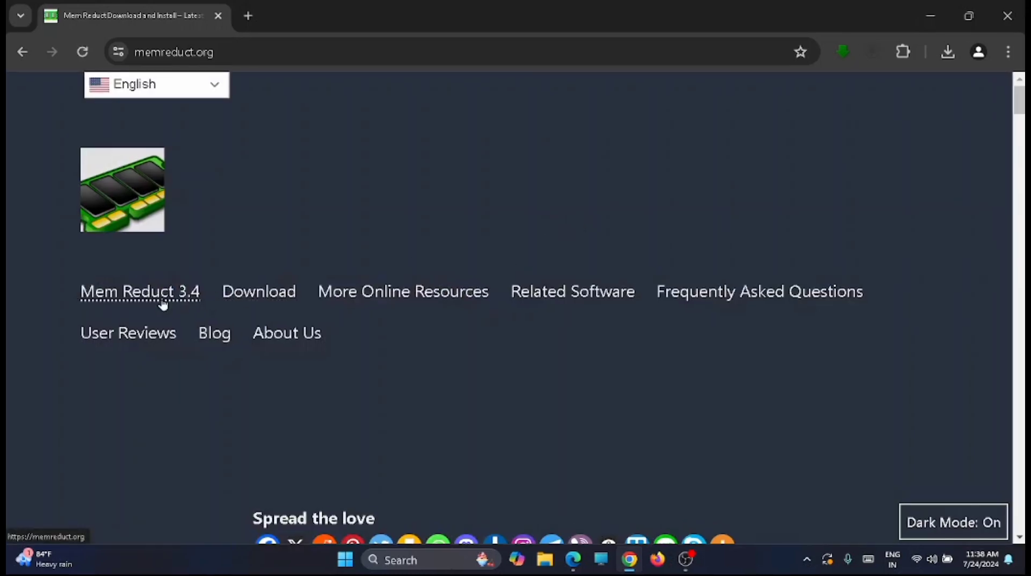
Download Mem Reduct 3.4 for Windows from the site's download page and launch the setup file.
left_click(163, 305)
scroll(726, 234, "down", 10)
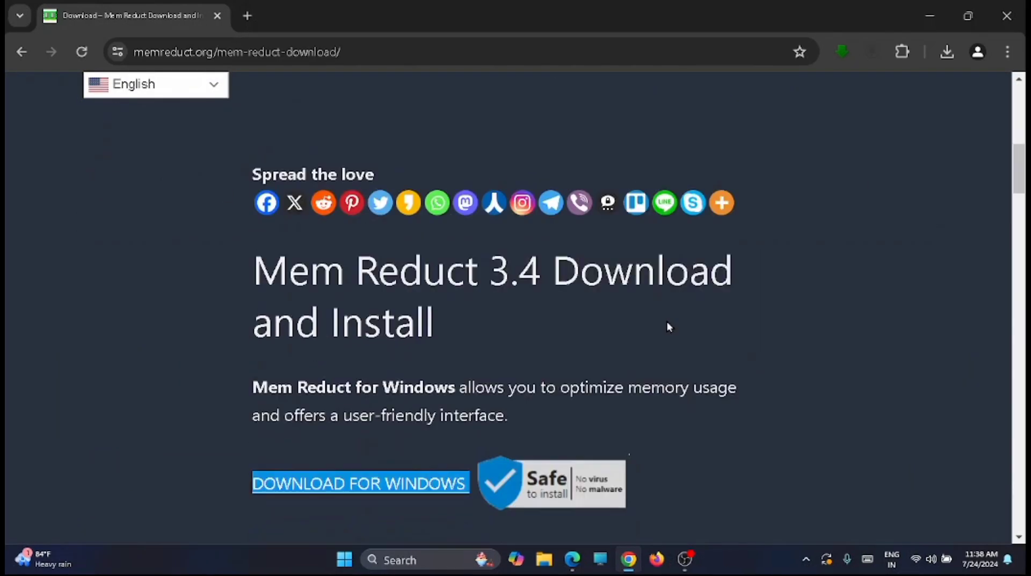
left_click(394, 376)
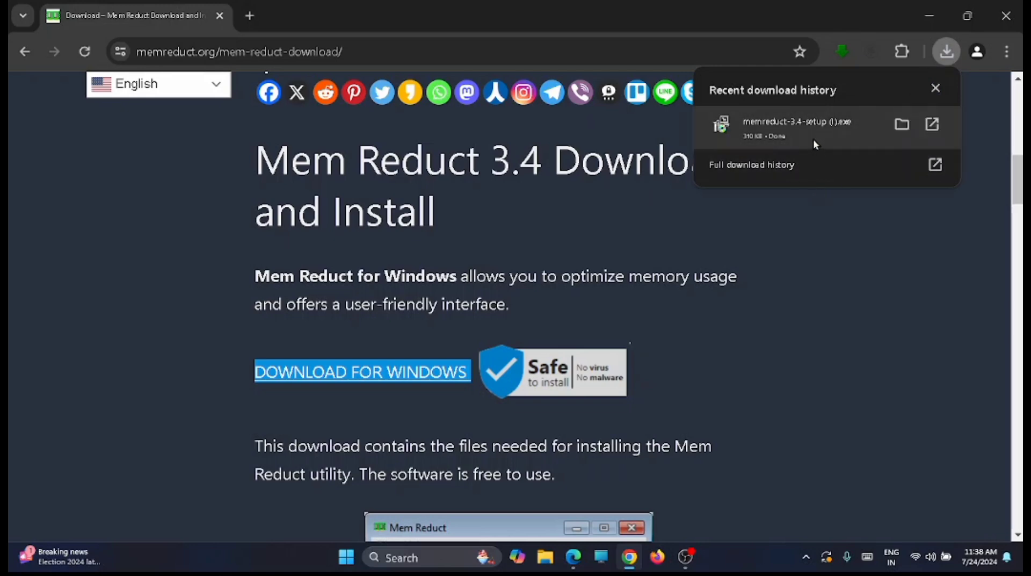
left_click(801, 126)
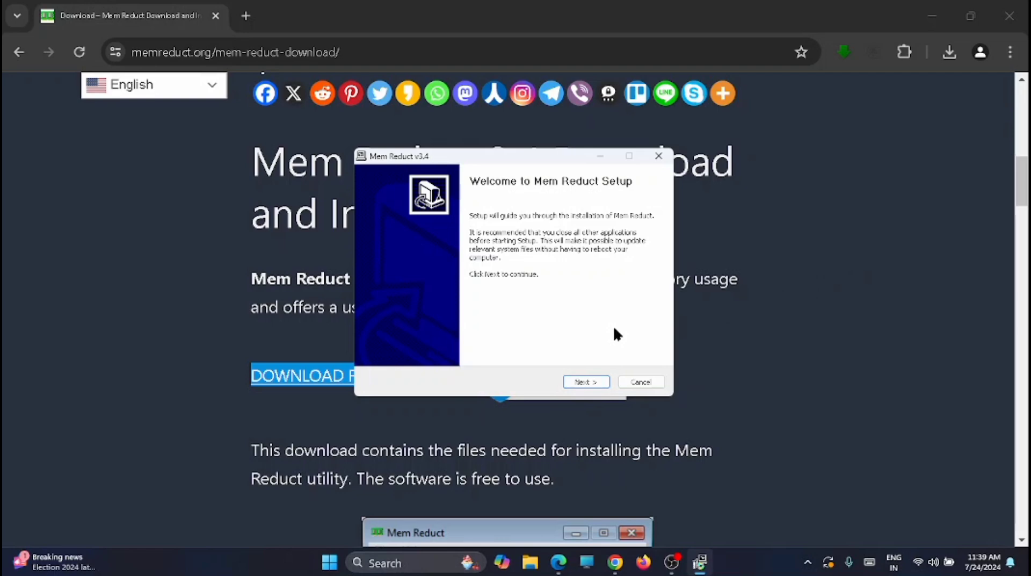
Install Mem Reduct v3.4, accepting the license agreement, and finish the setup wizard.
left_click(587, 382)
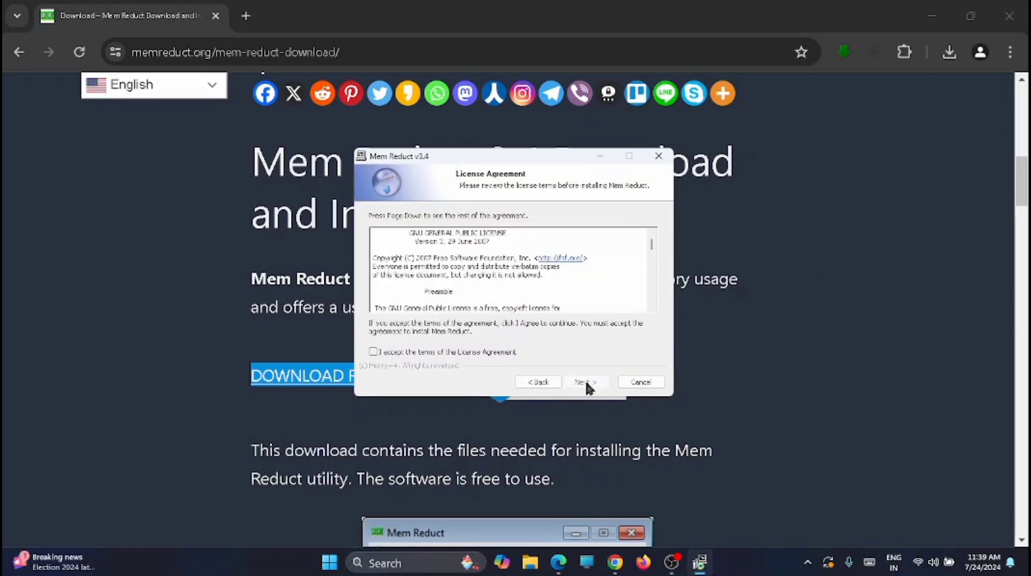
left_click(373, 351)
left_click(586, 381)
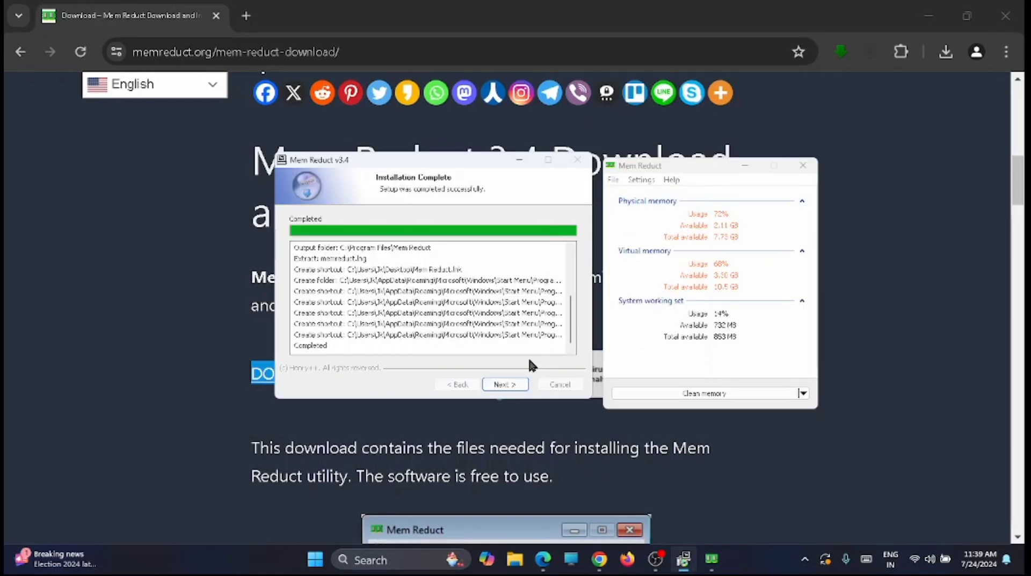
left_click(517, 384)
left_click(506, 383)
Minimize Chrome to leave the Mem Reduct window on the desktop, and open Task Manager for comparison.
left_click_drag(726, 166, 564, 165)
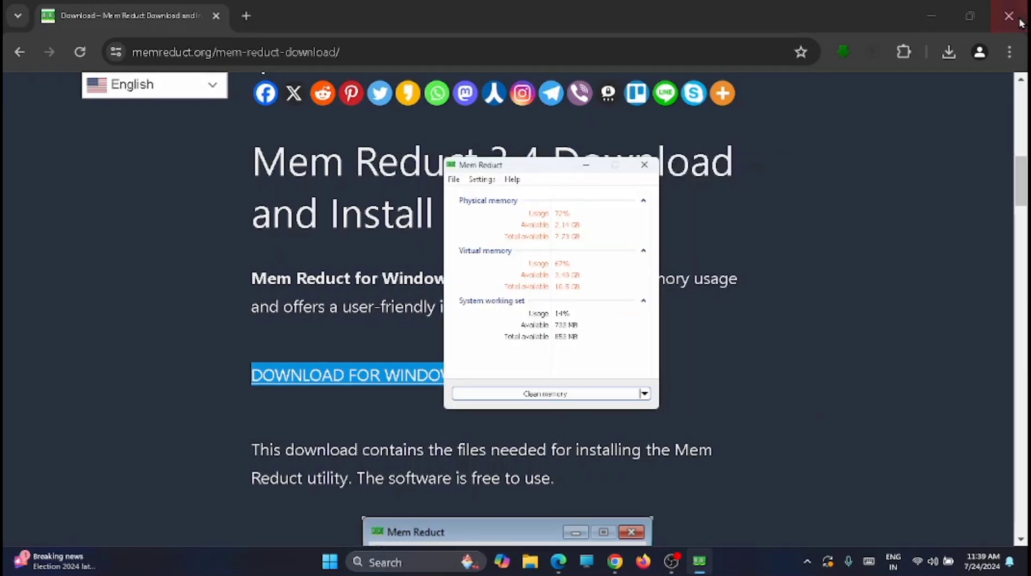
left_click(931, 16)
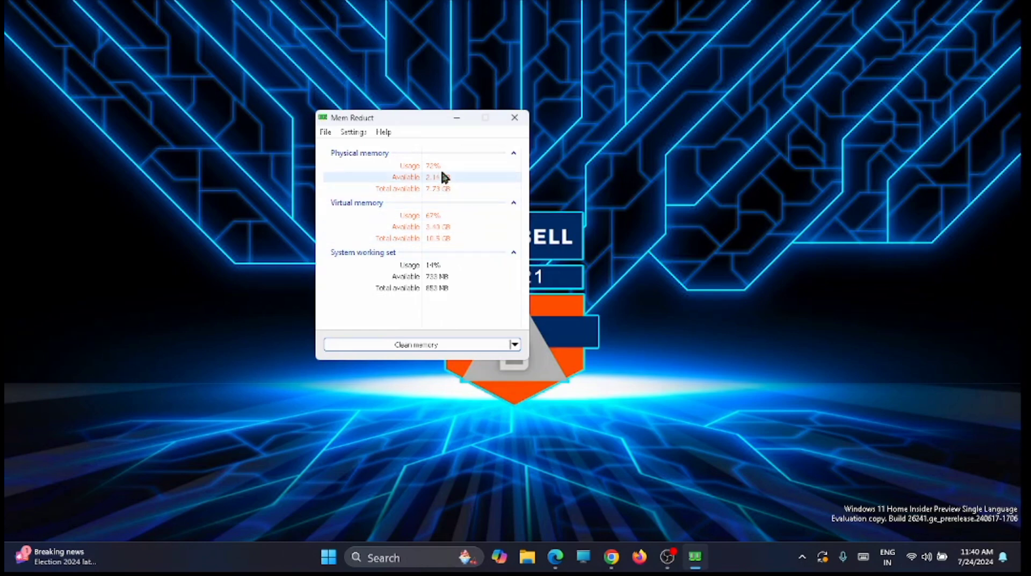
right_click(240, 564)
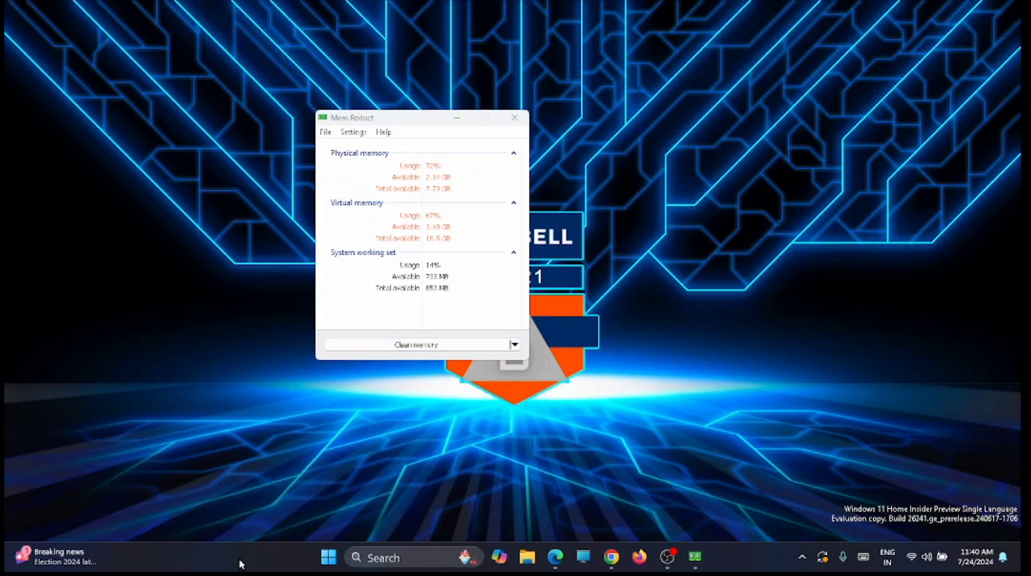
left_click(357, 445)
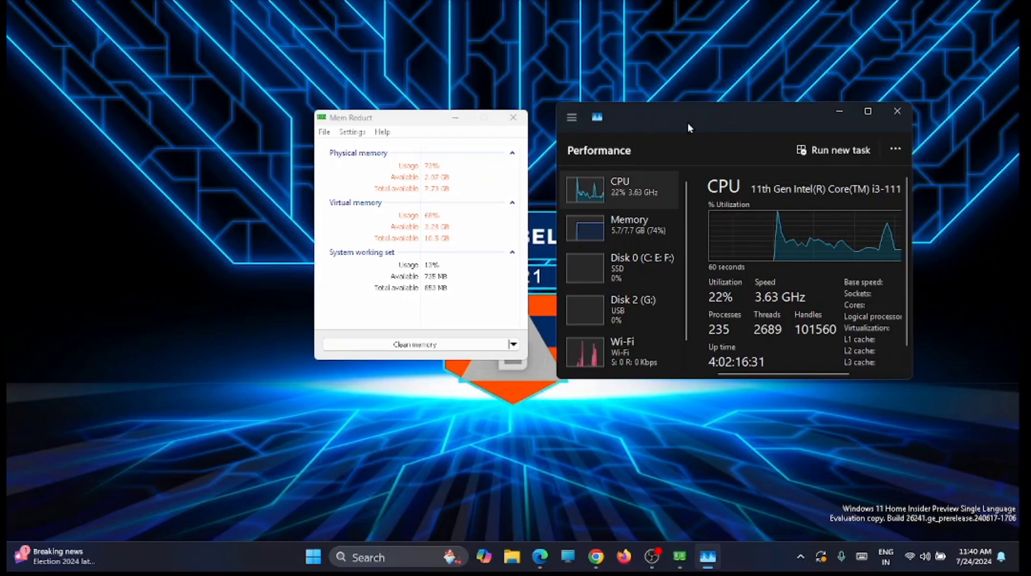
Clean the memory with Mem Reduct, confirming the operation, and close both Mem Reduct and Task Manager.
left_click(419, 341)
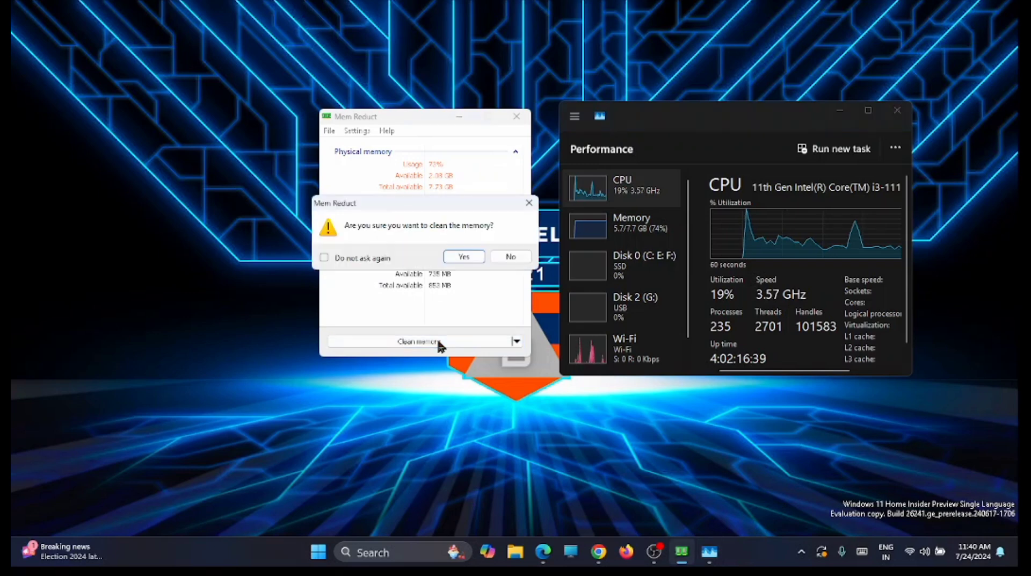
left_click(457, 256)
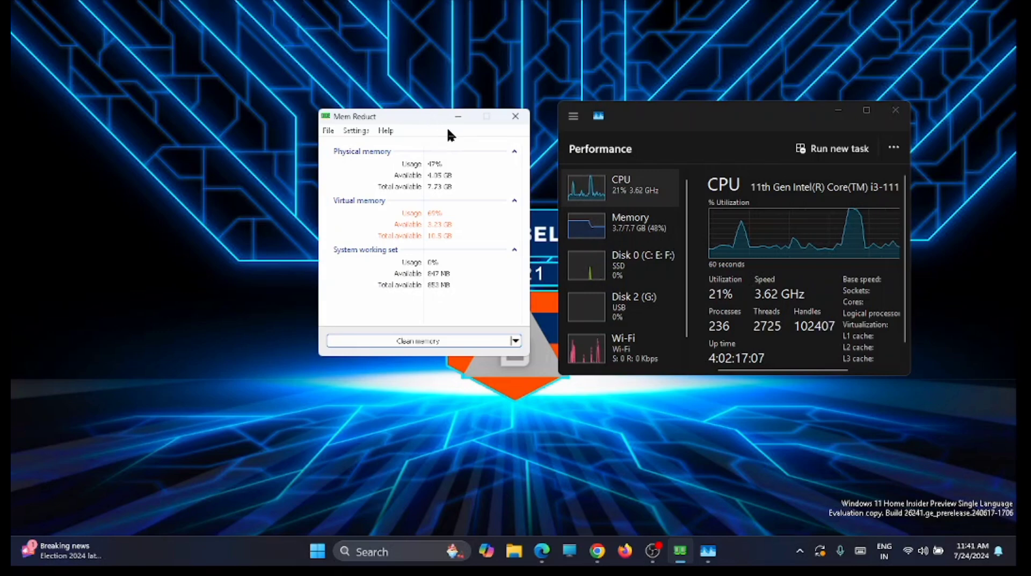
left_click(516, 118)
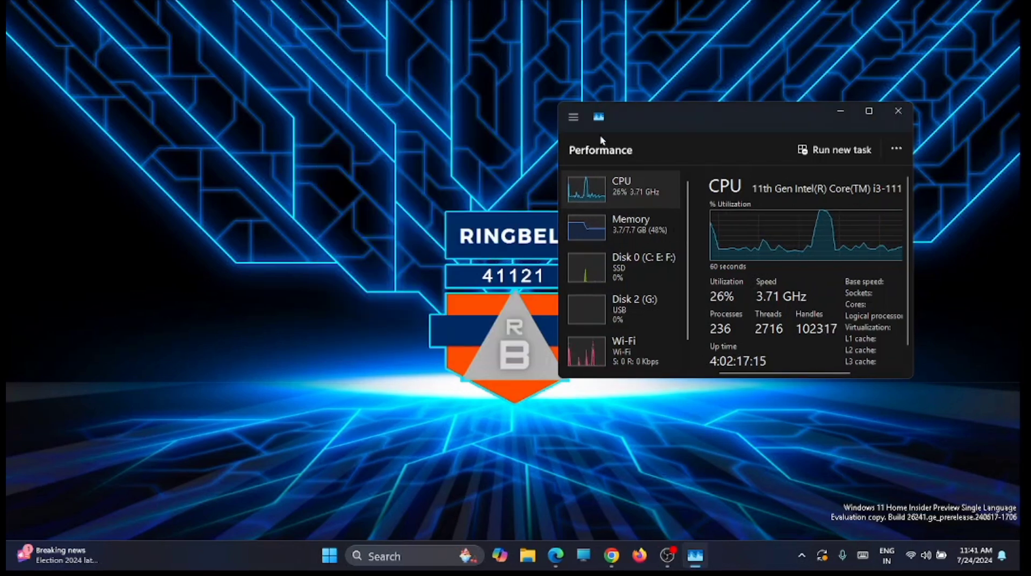
left_click(895, 113)
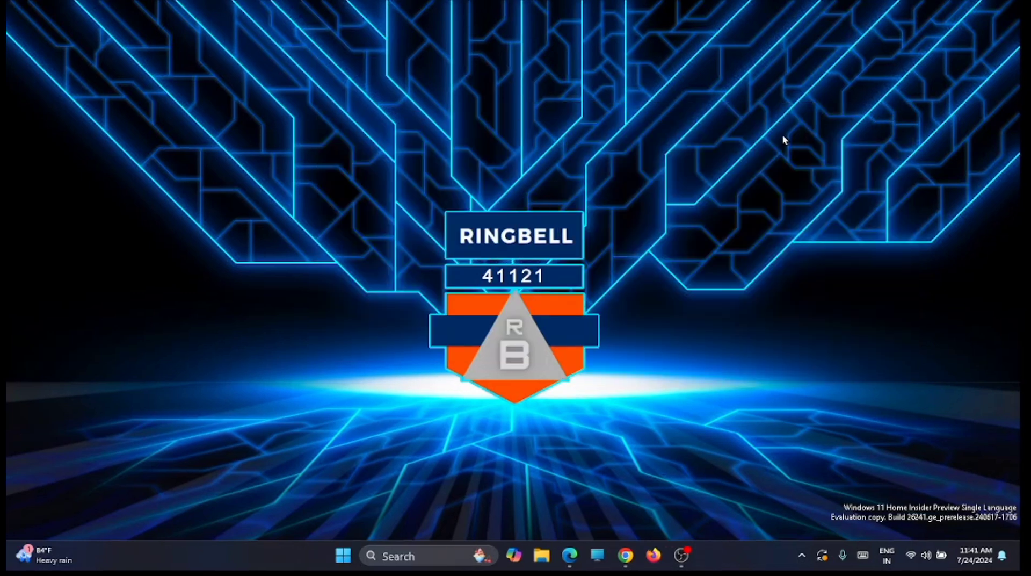